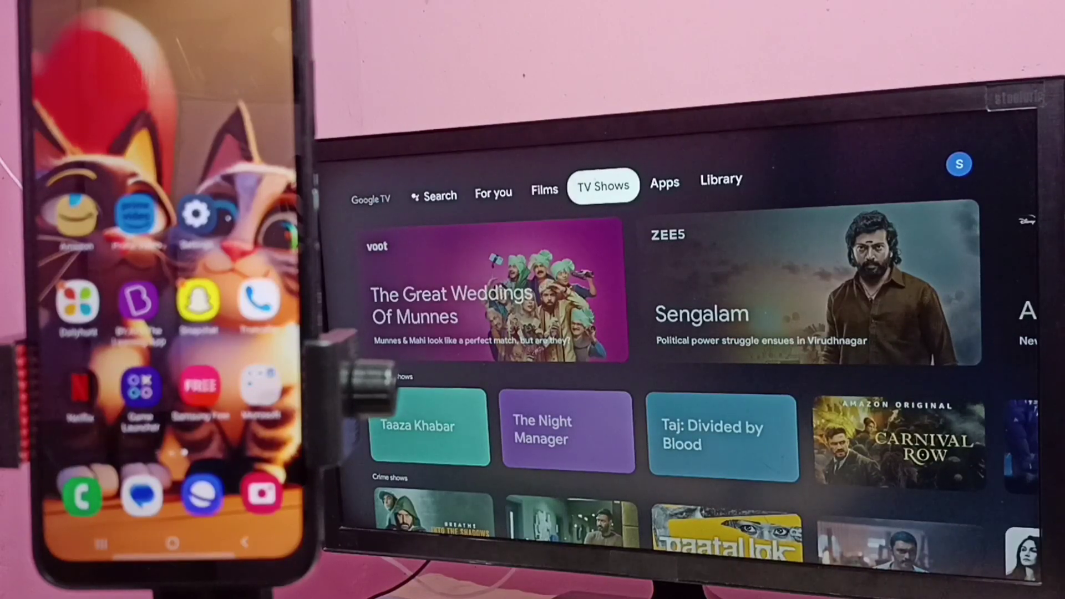
On the Google TV, open Settings > Network and Internet and view the FTTH-DAA1 network details.
key("Left")
key("Right")
key("Right")
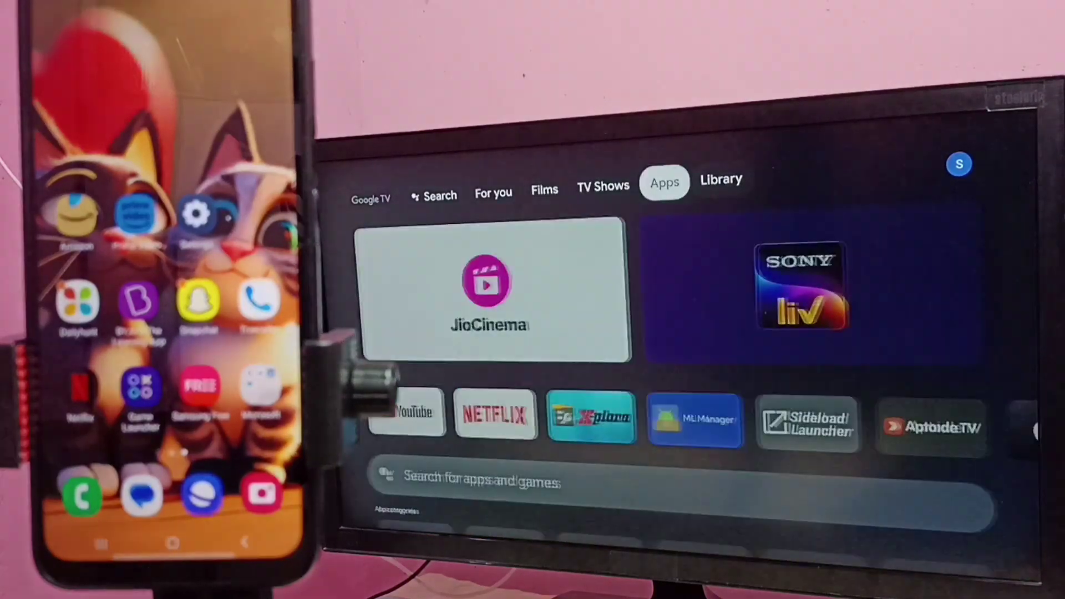
key("Right")
key("Right")
key("Return")
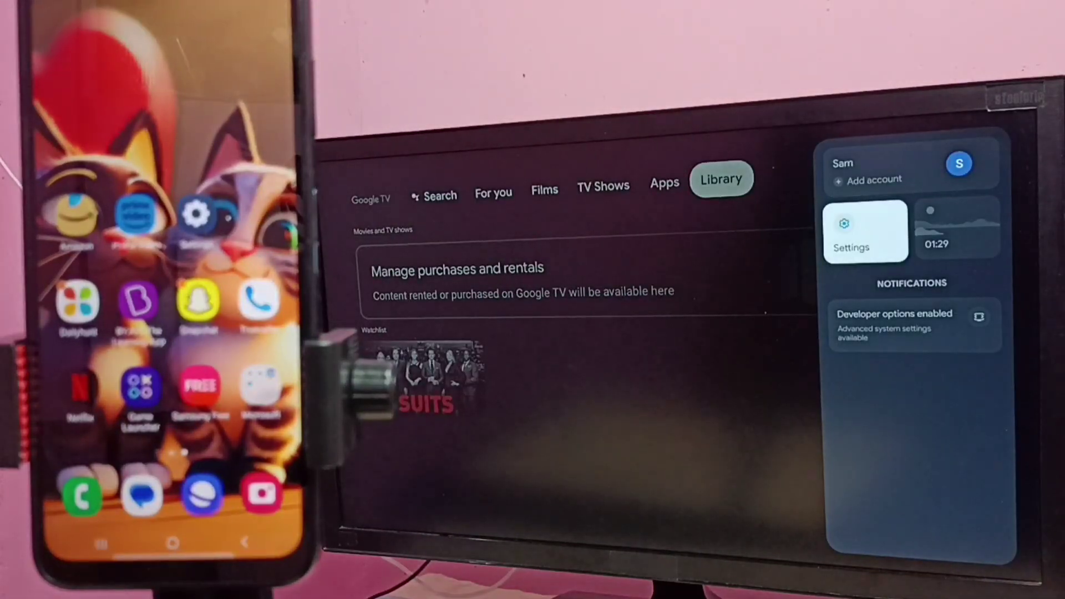
key("Return")
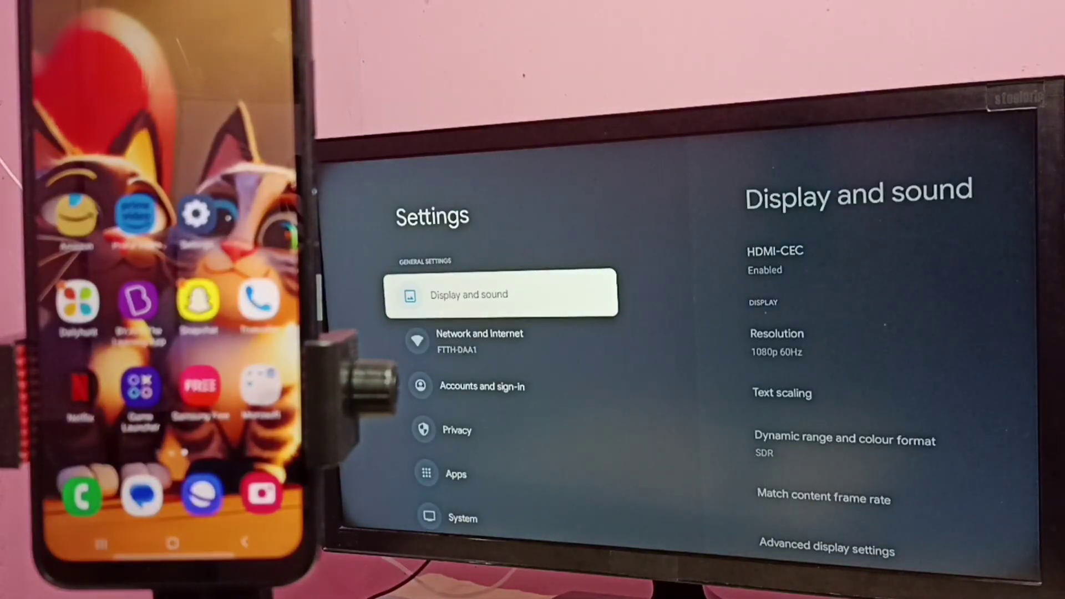
key("Down")
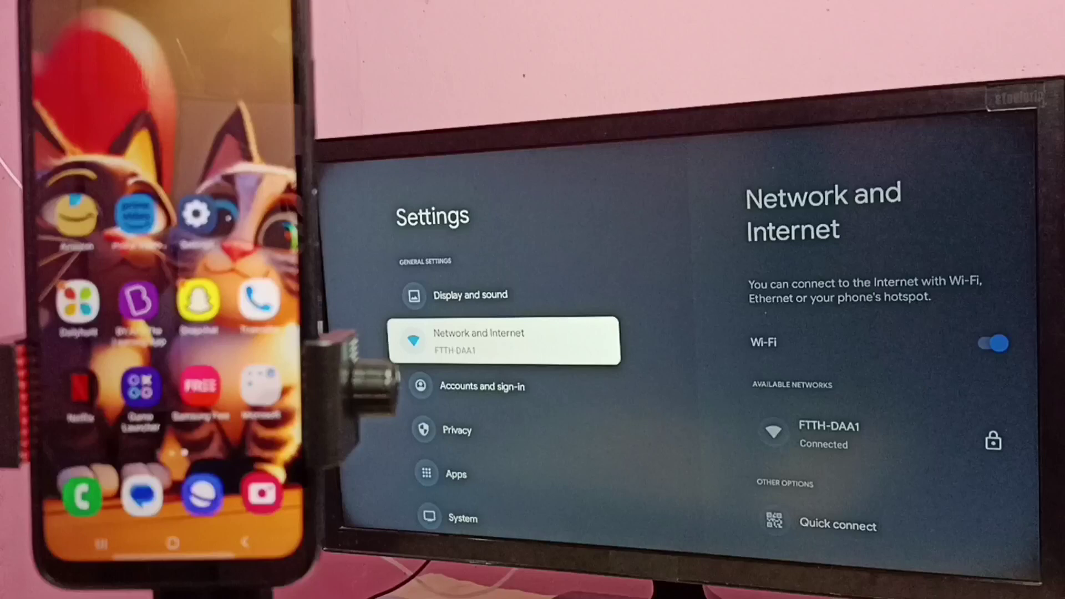
key("Return")
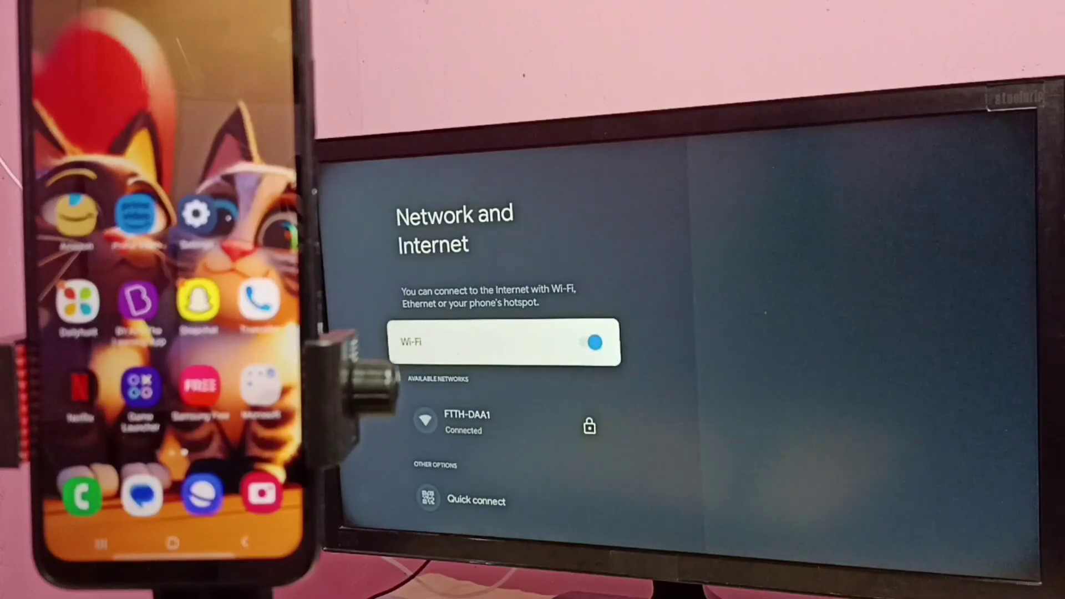
key("Down")
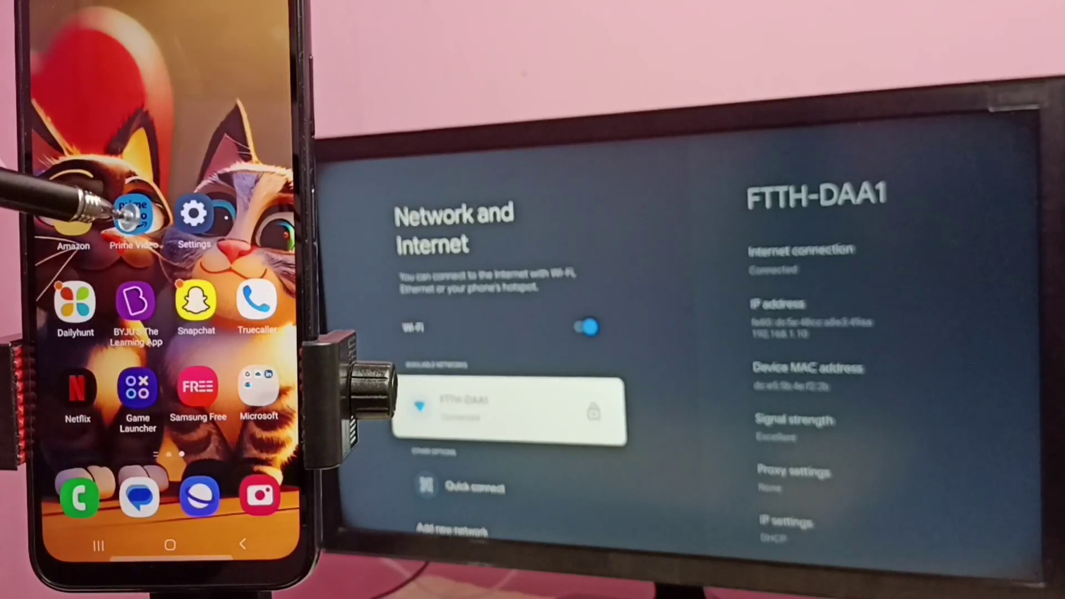
On the Samsung phone, open Settings > Connections > Wi-Fi to check the FTTH-DAA1 connection.
left_click(190, 202)
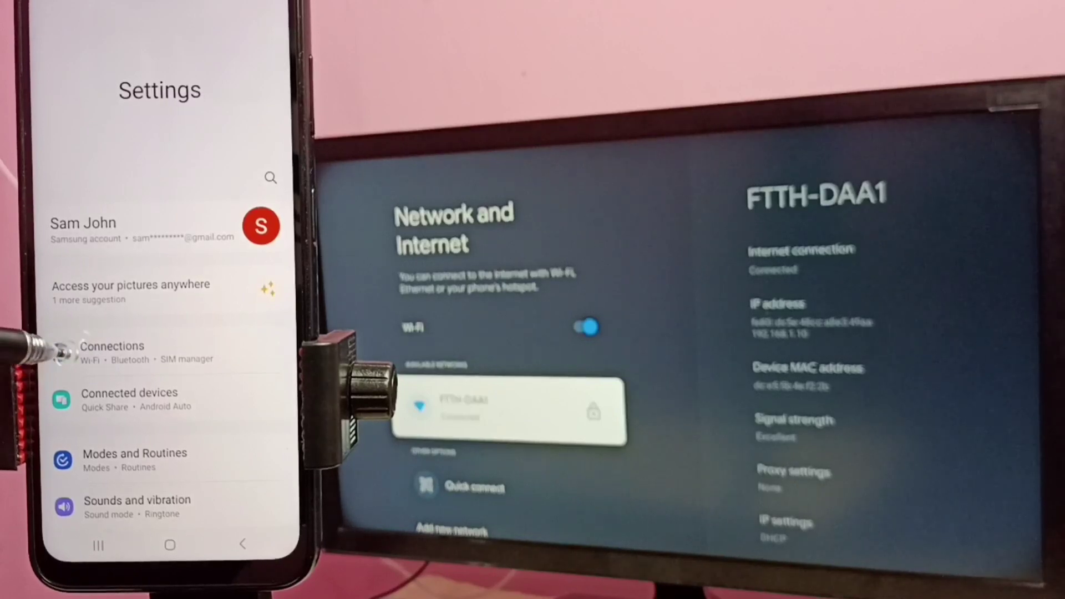
left_click(73, 356)
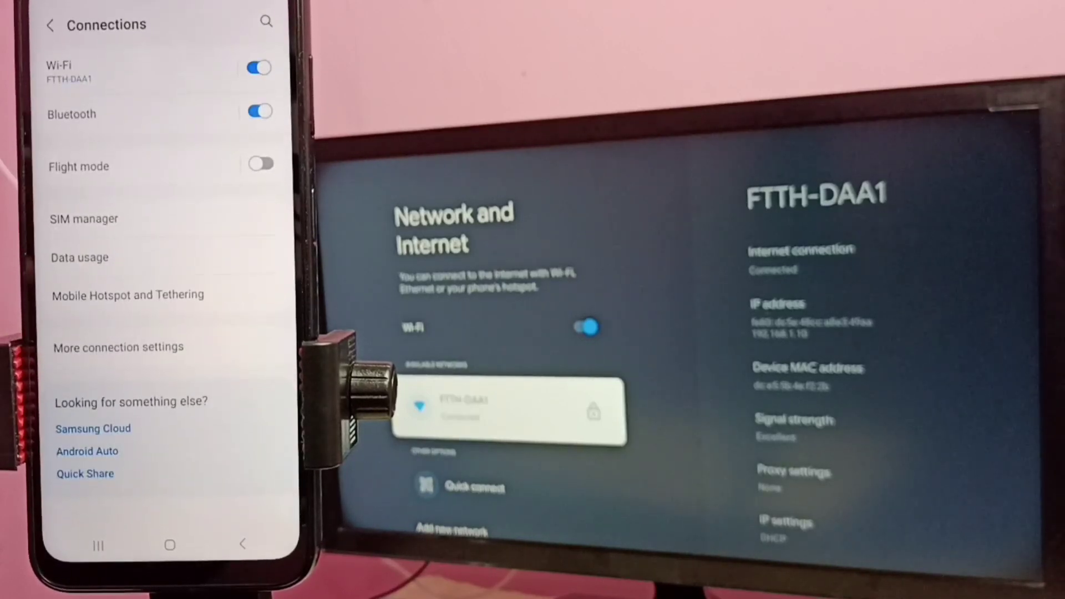
left_click(58, 67)
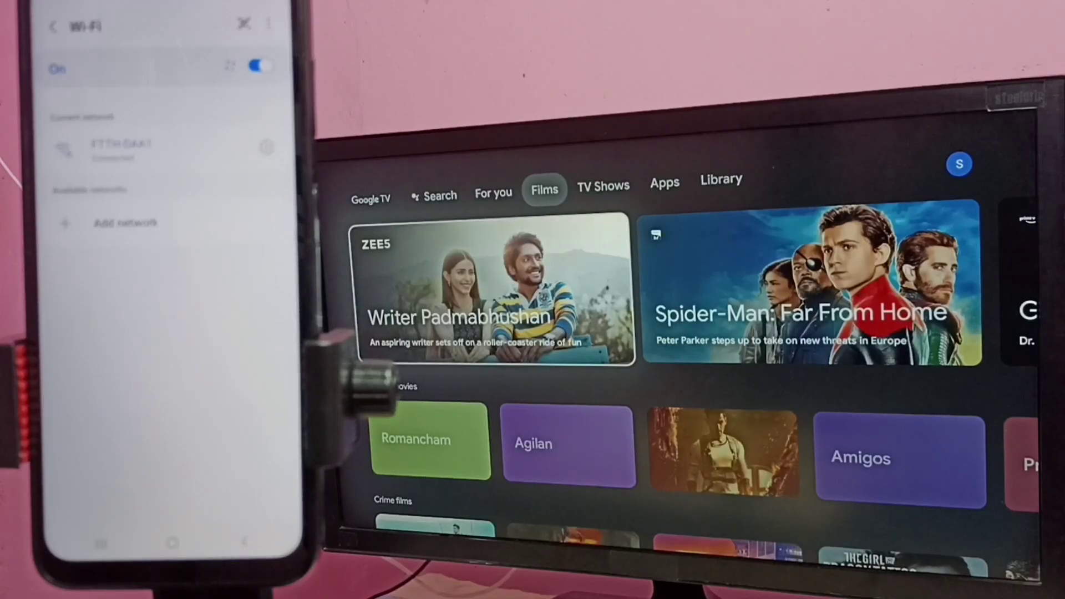
Open the Google TV's System settings from the profile panel.
key("Right")
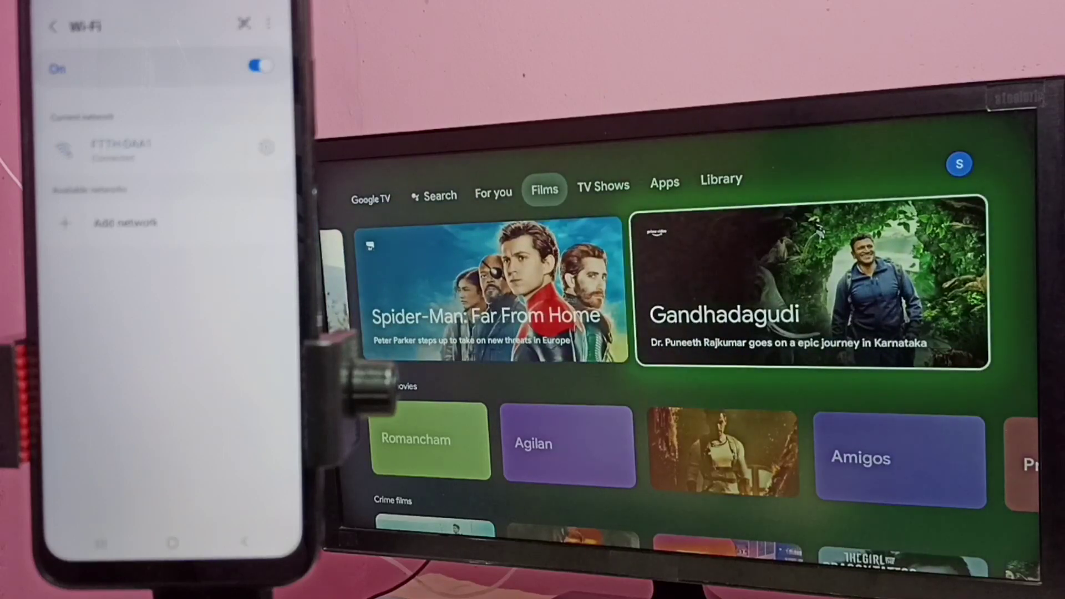
key("Up")
key("Right")
key("Right")
key("Right")
key("Right")
key("Return")
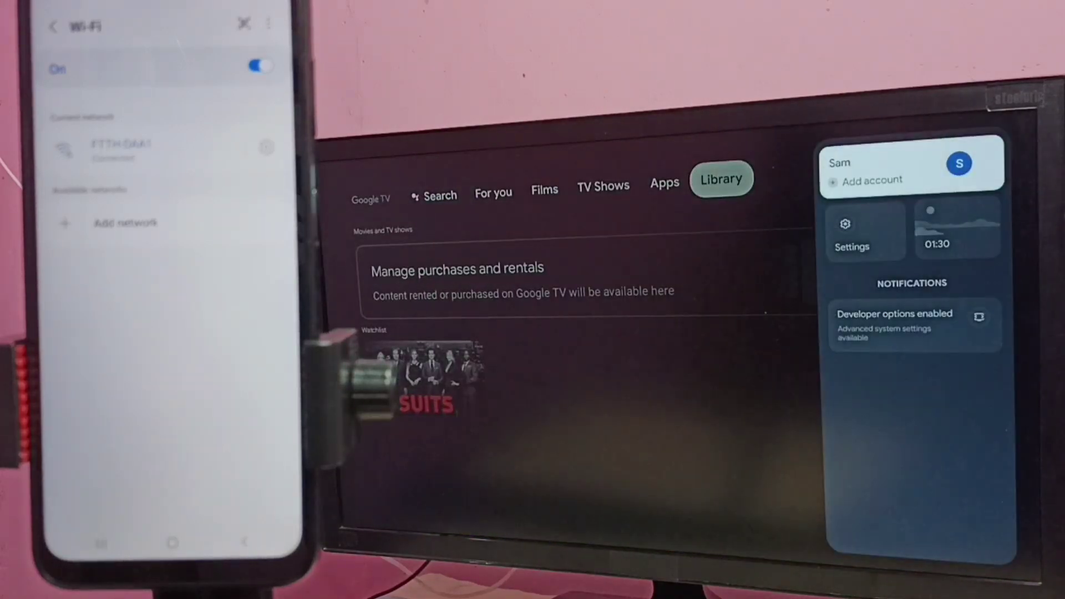
key("Down")
key("Return")
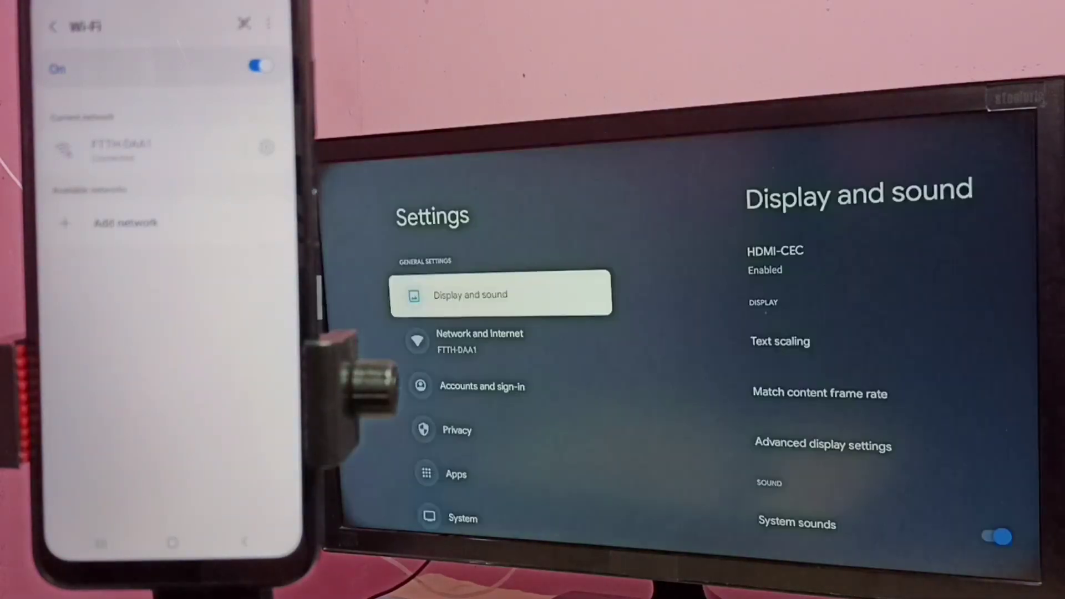
key("Down")
key("Down")
key("Down")
key("Down")
key("Down")
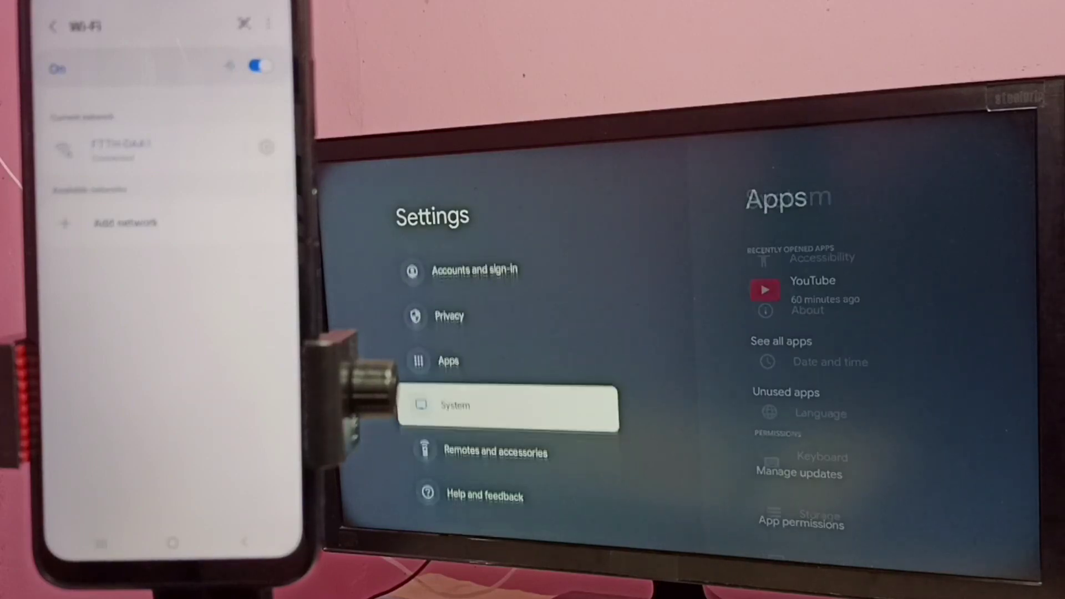
key("Right")
Open the Cast settings, where letting others control cast media is set to Always.
key("Down")
key("Down")
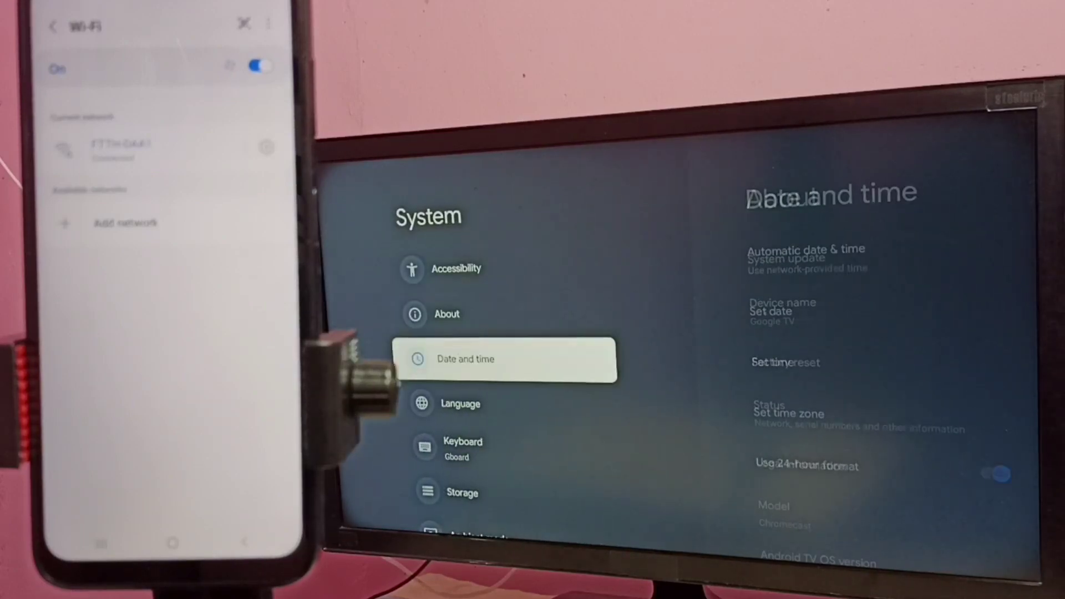
key("Down")
key("Down")
key("Down")
key("Down")
key("Down")
key("Down")
key("Down")
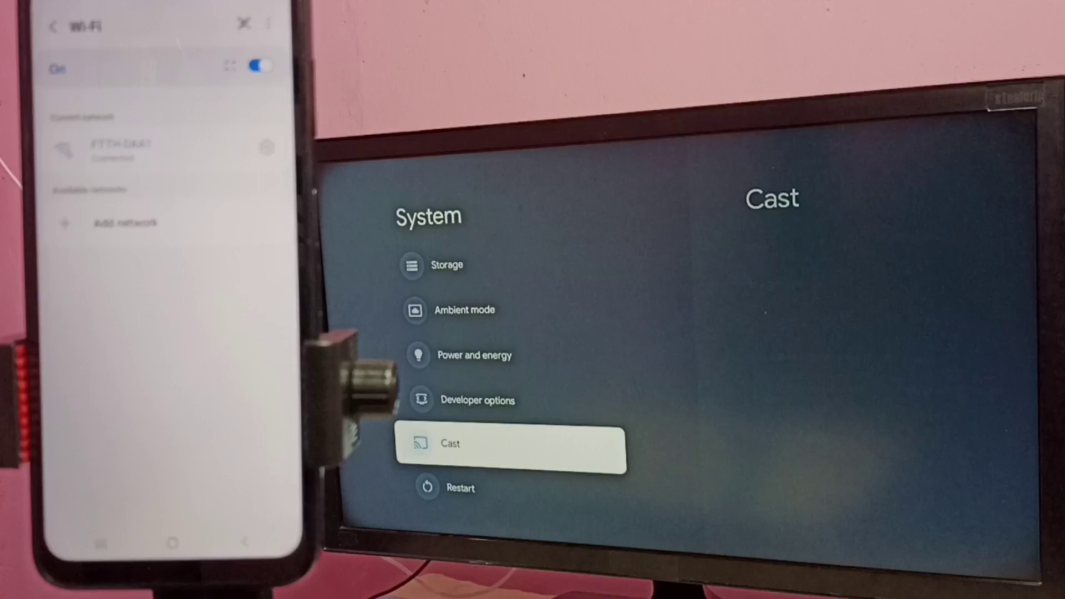
key("Return")
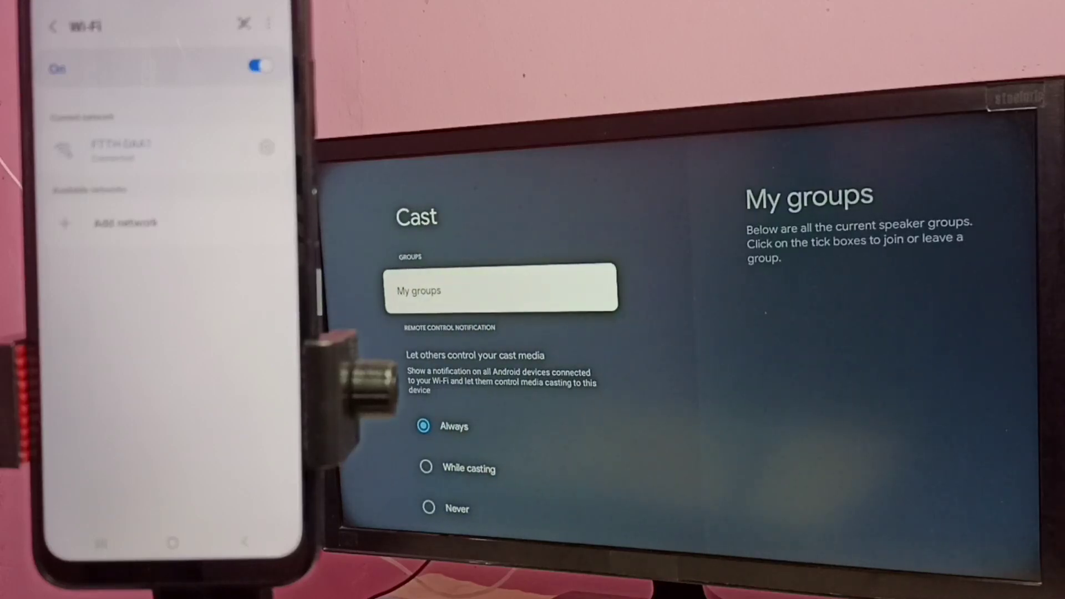
key("Escape")
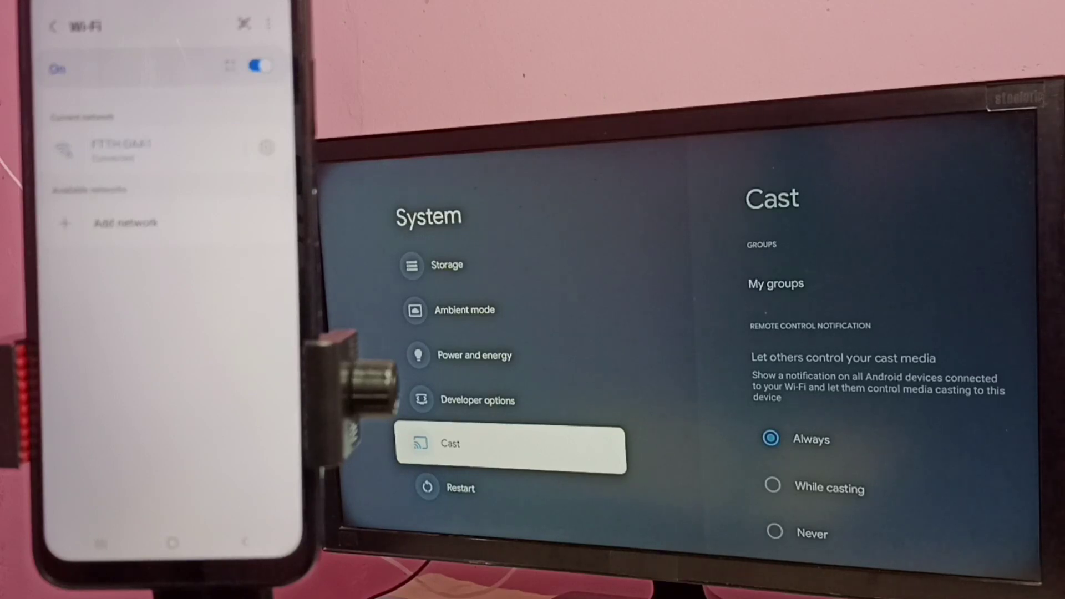
key("Up")
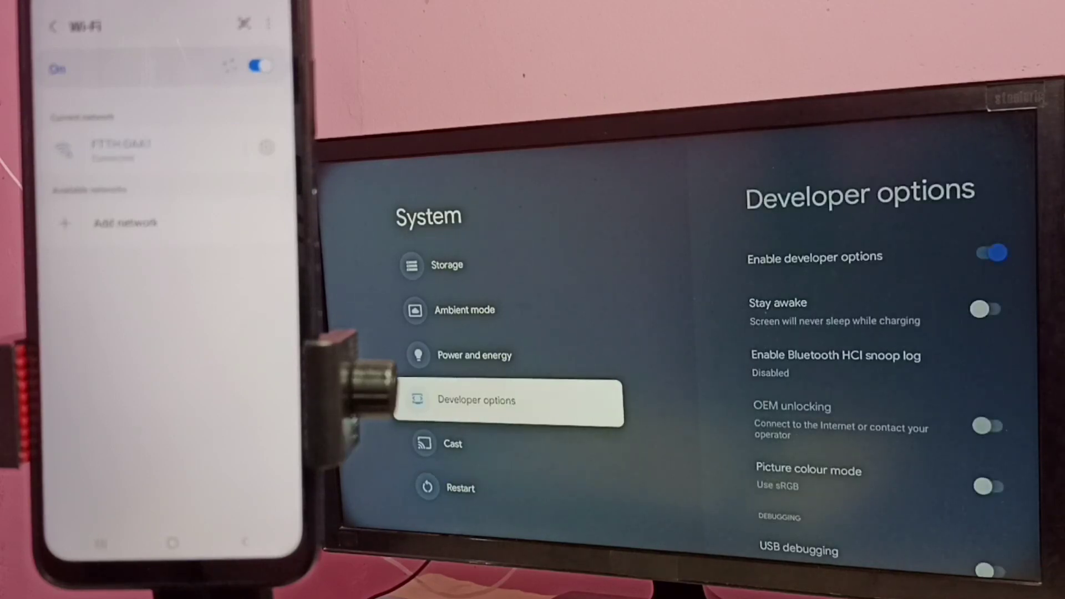
key("Down")
key("Return")
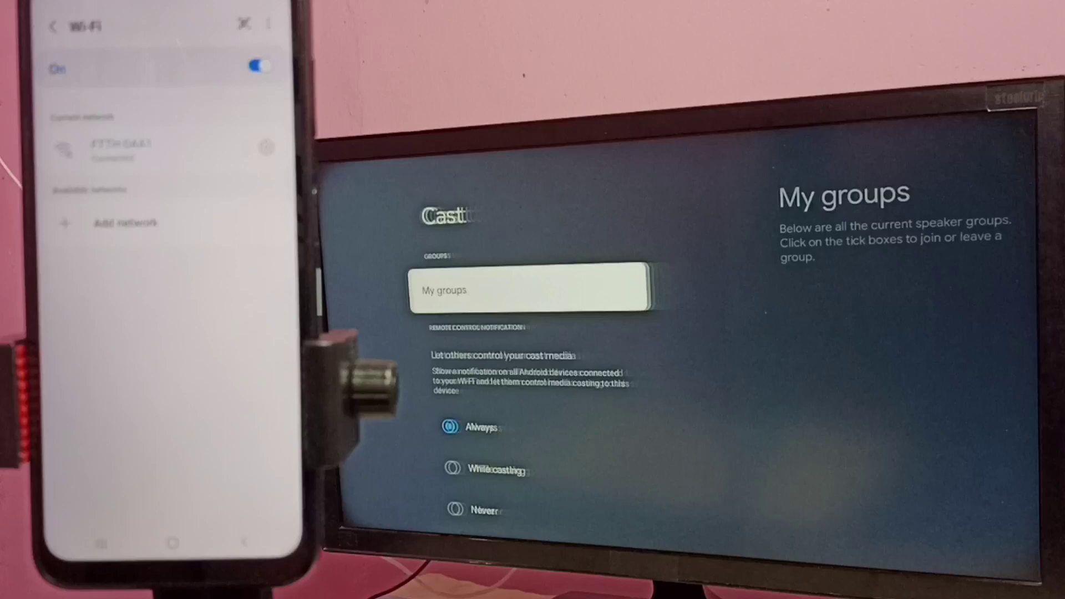
key("Down")
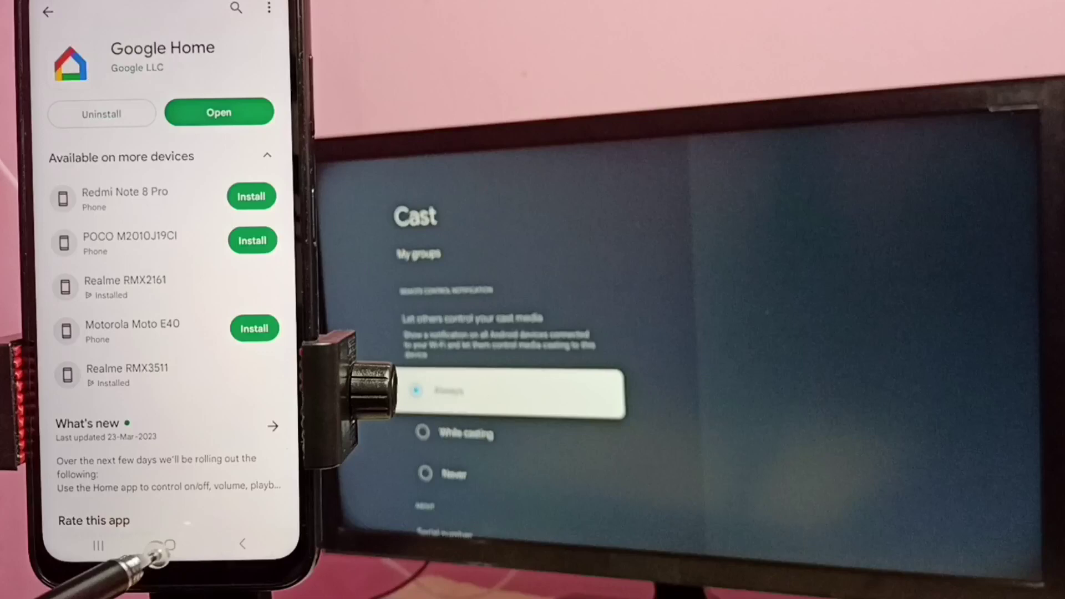
Launch Google Home from the app drawer, relaunching it until Newhome lists Google TV.
left_click(169, 545)
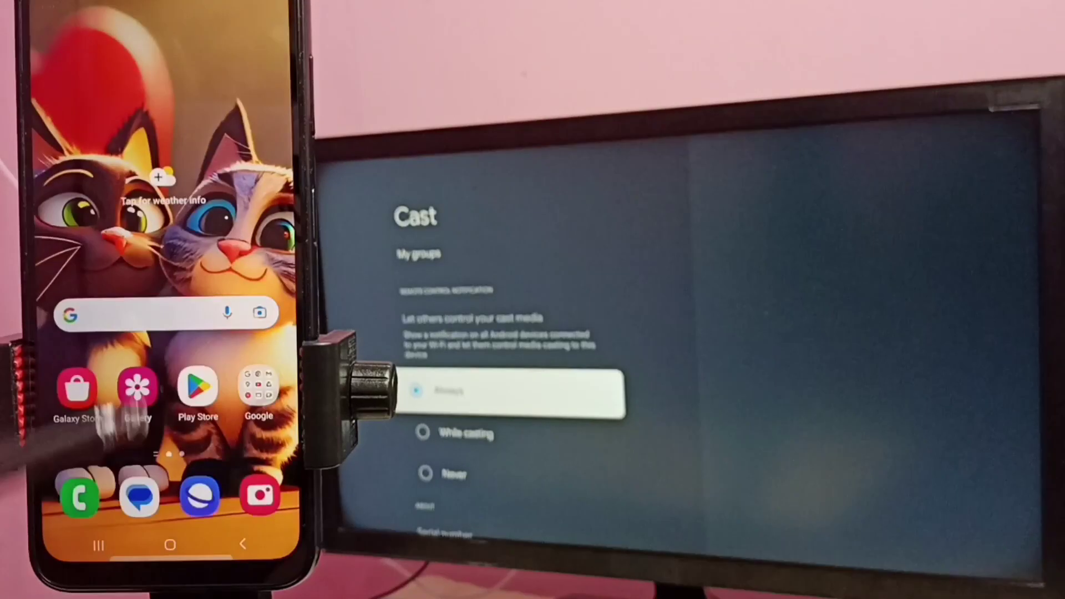
left_click_drag(167, 374, 166, 166)
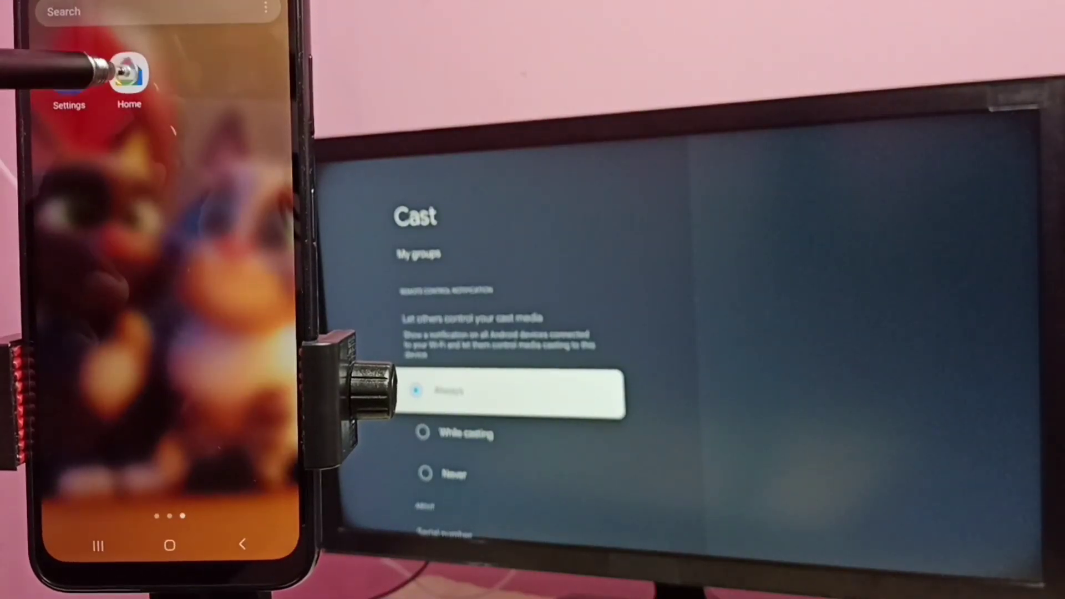
left_click(128, 75)
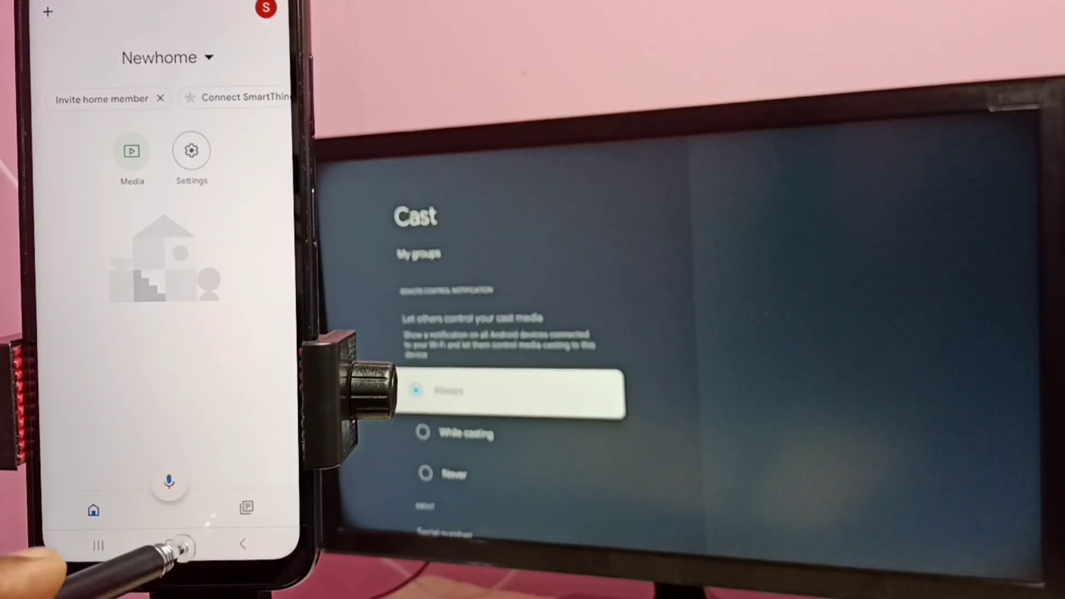
left_click(169, 545)
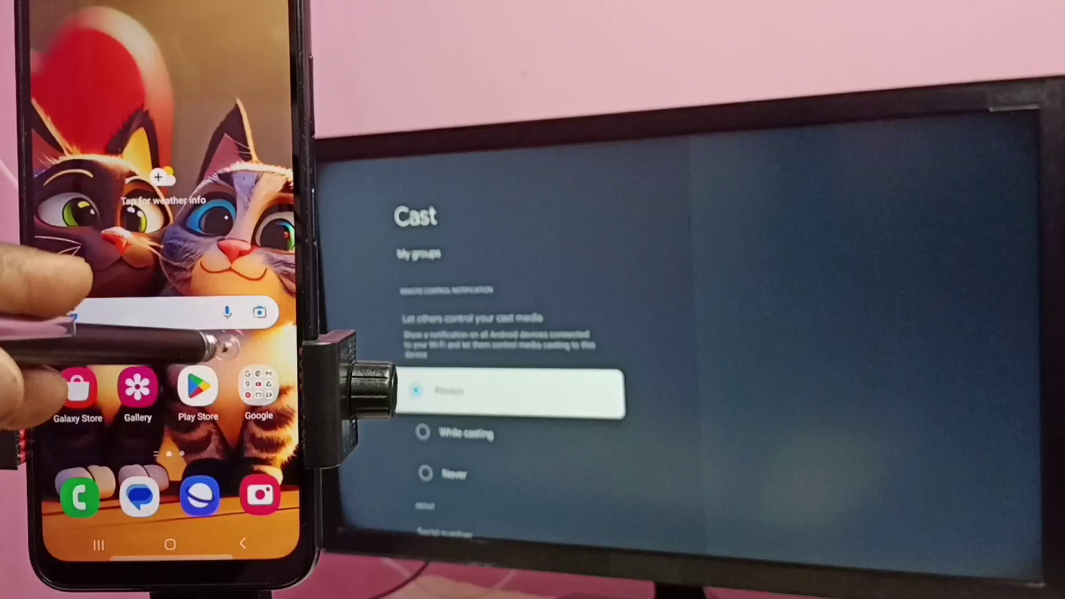
left_click_drag(145, 316, 112, 125)
left_click(129, 75)
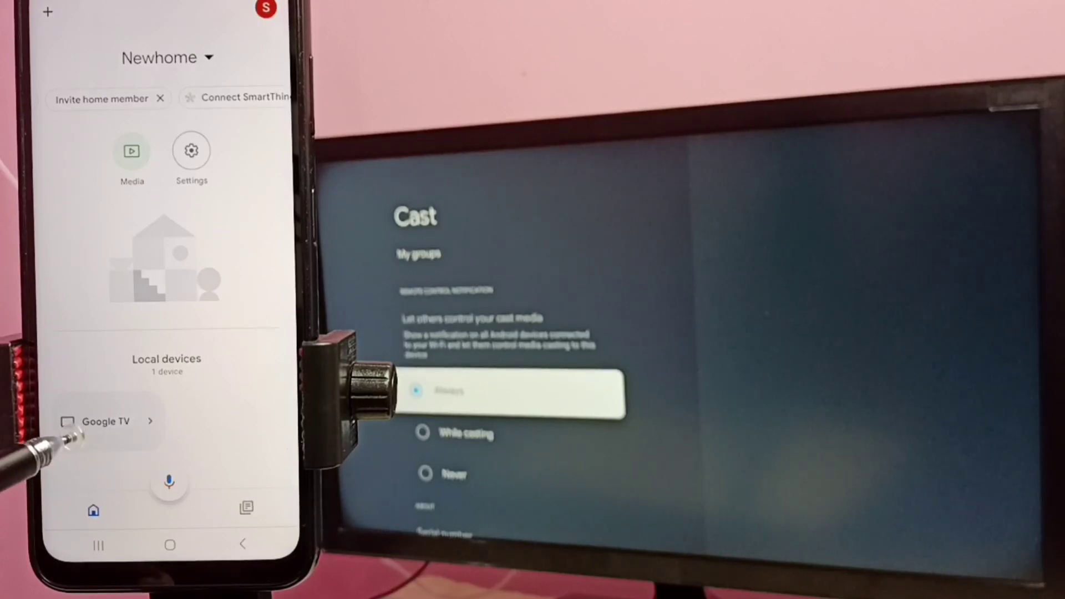
Open the Google TV device page and start Cast my screen, confirming with Start now.
left_click(93, 423)
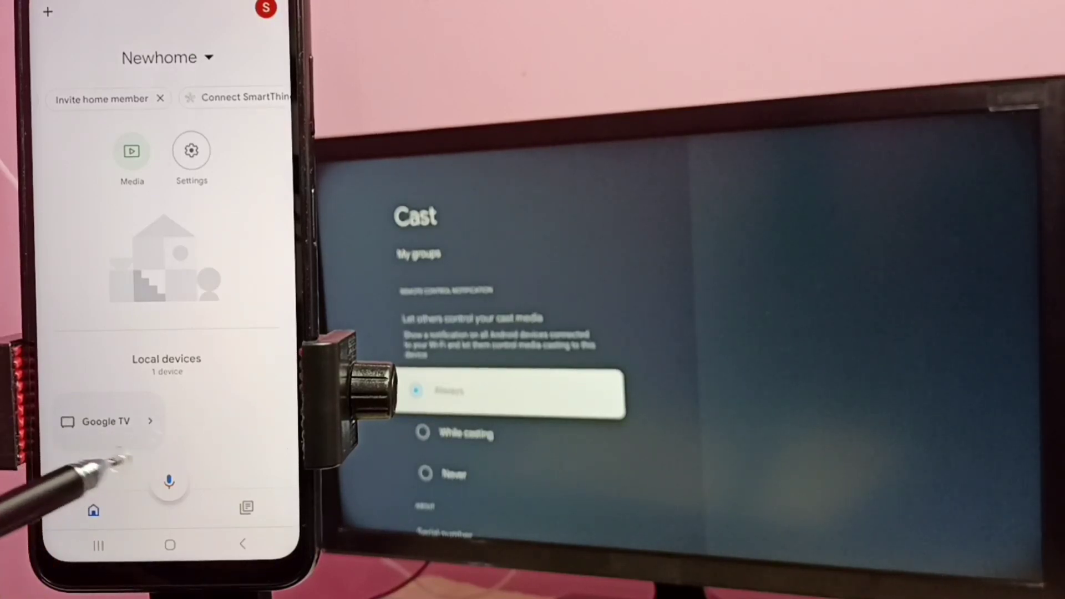
left_click(67, 422)
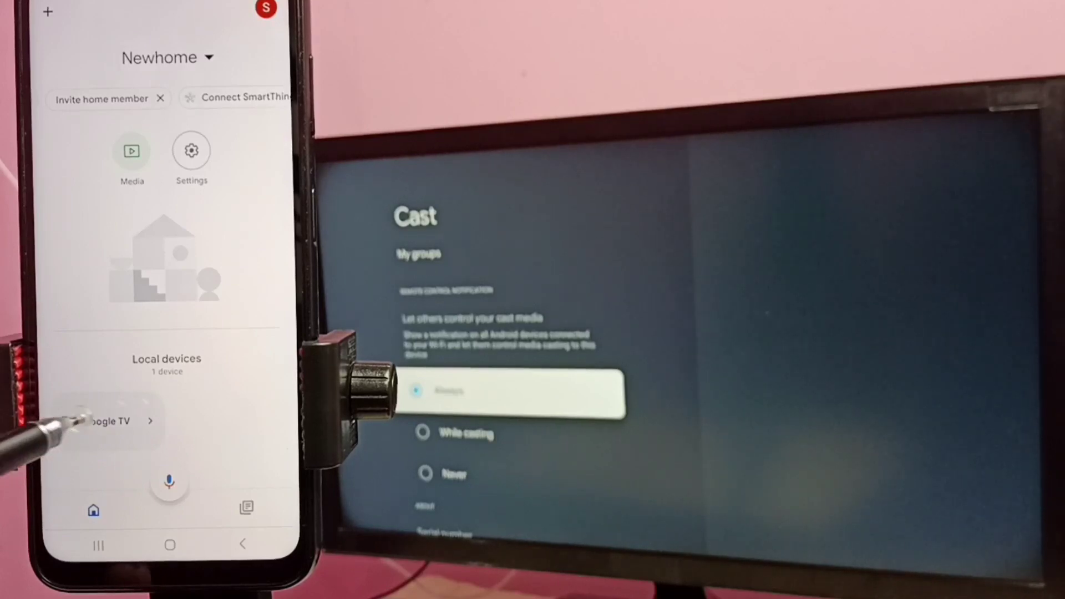
left_click(102, 422)
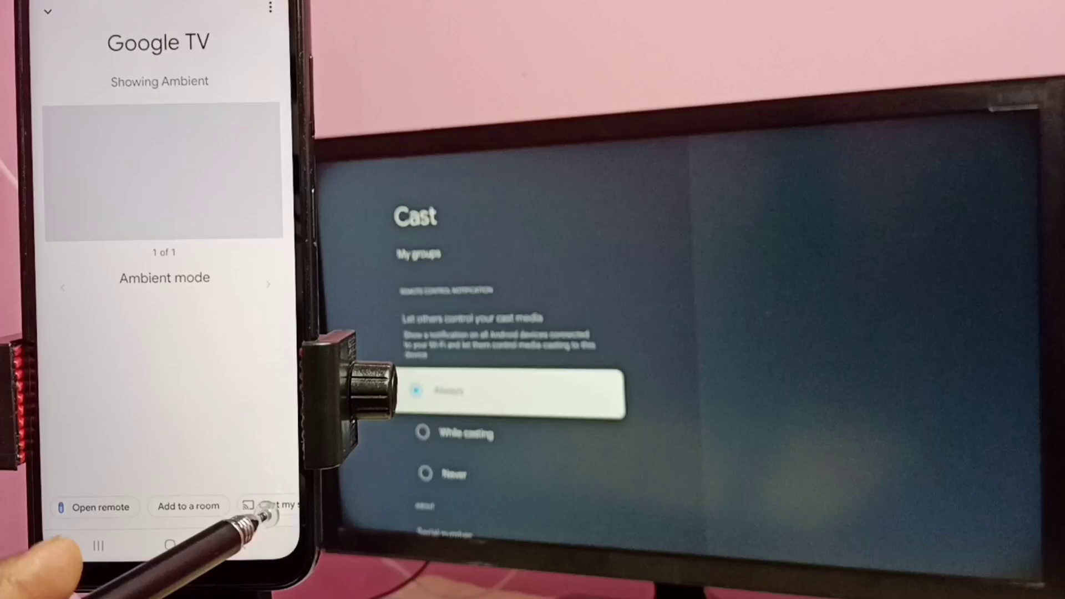
left_click(269, 506)
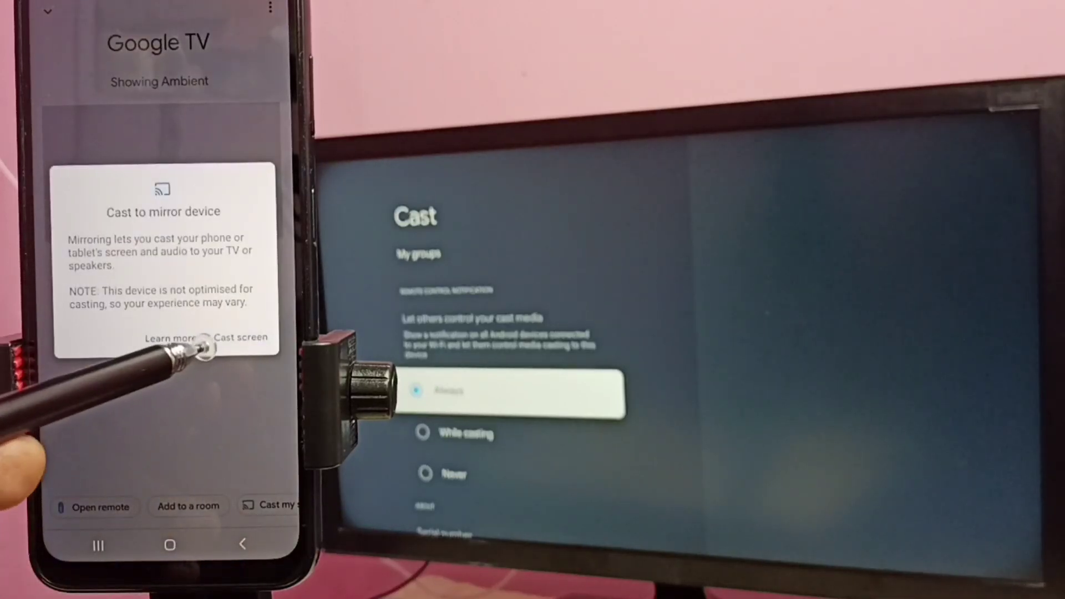
left_click(237, 337)
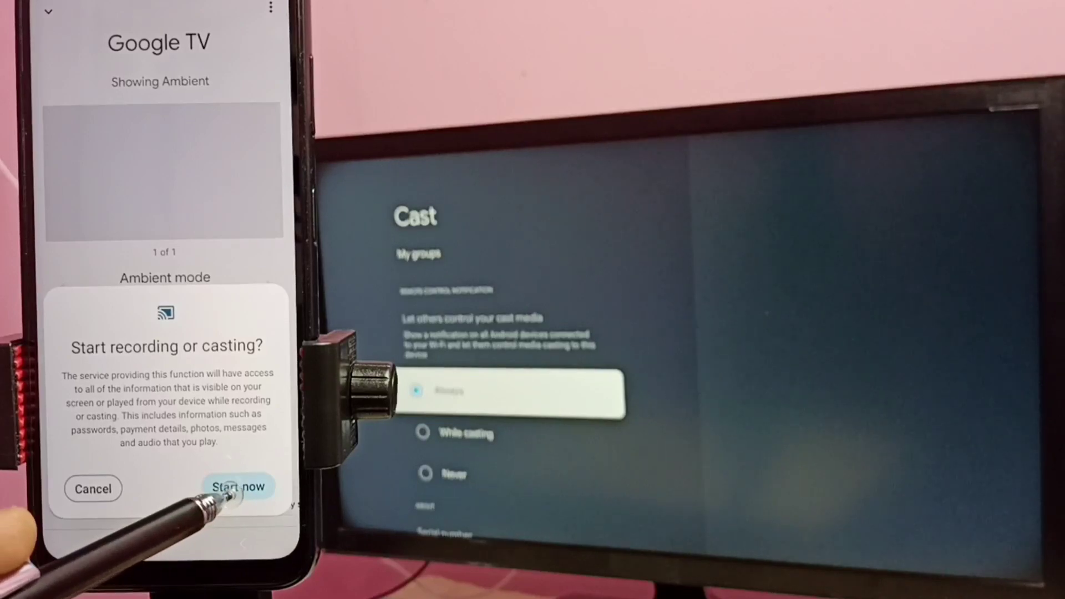
left_click(237, 487)
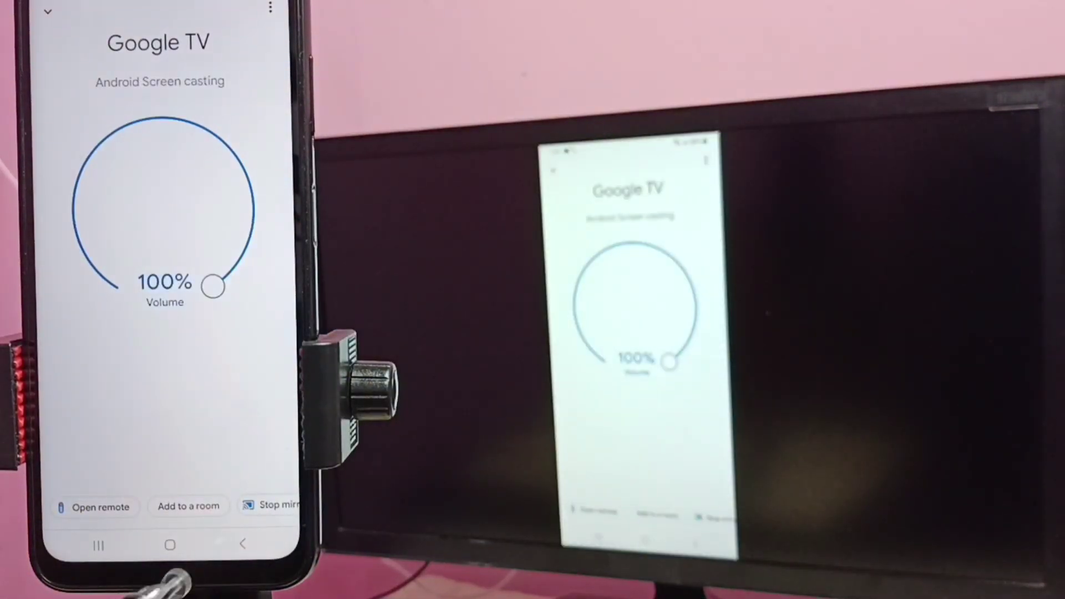
Browse the phone's home screen pages and app list while the TV mirrors them.
left_click(172, 549)
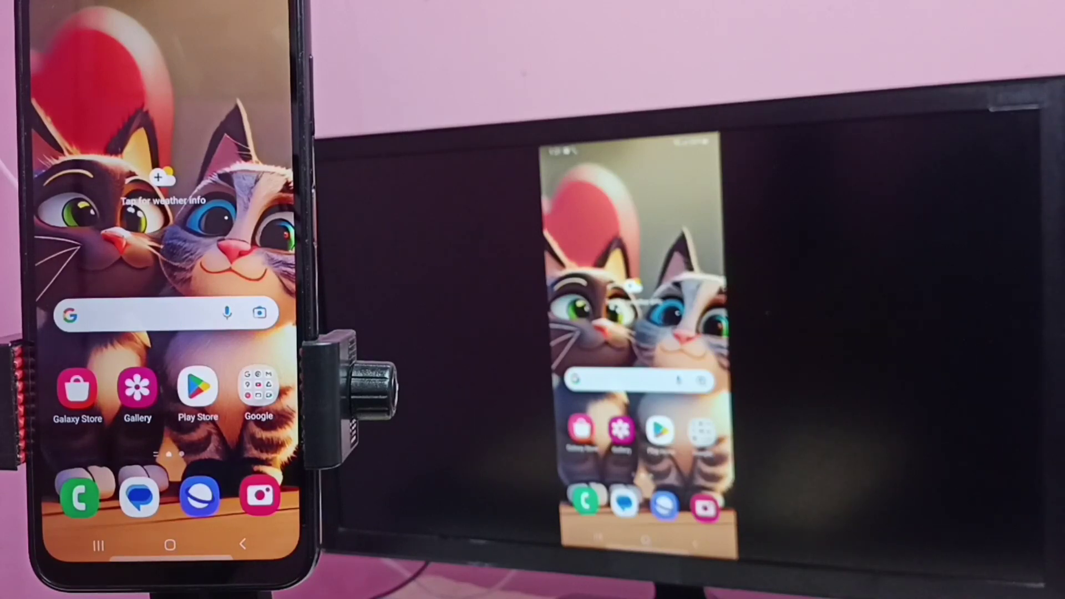
left_click_drag(214, 239, 84, 242)
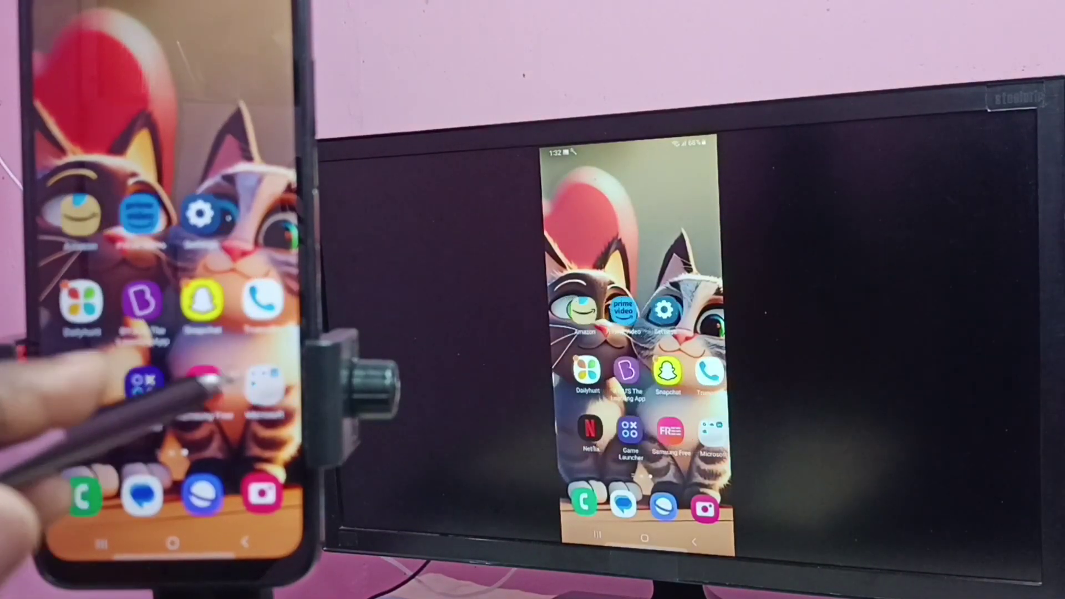
left_click_drag(92, 383, 242, 412)
mouse_move(215, 357)
left_mouse_down()
mouse_move(75, 350)
mouse_move(33, 79)
left_mouse_up()
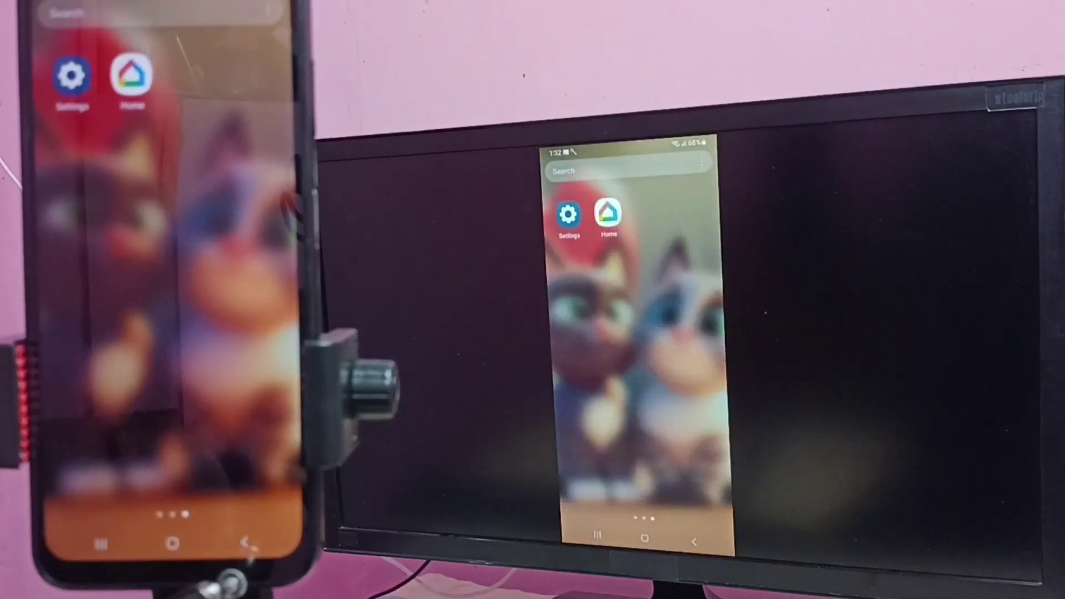
left_click(244, 541)
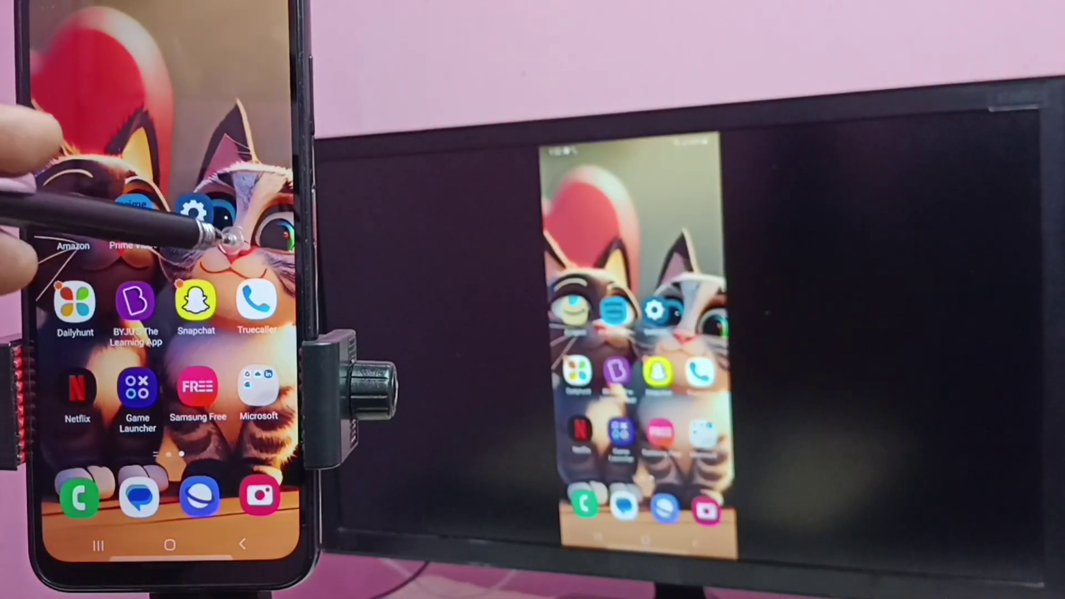
Reopen Google Home, stop mirroring to the Google TV, and return to the phone's home screen.
left_click_drag(191, 241, 116, 67)
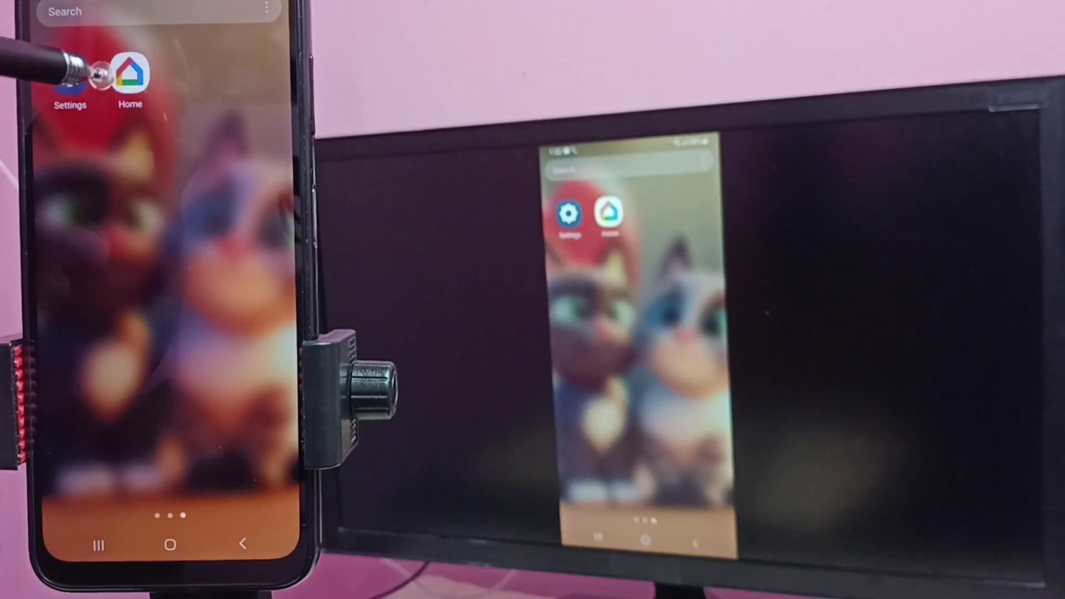
left_click(127, 74)
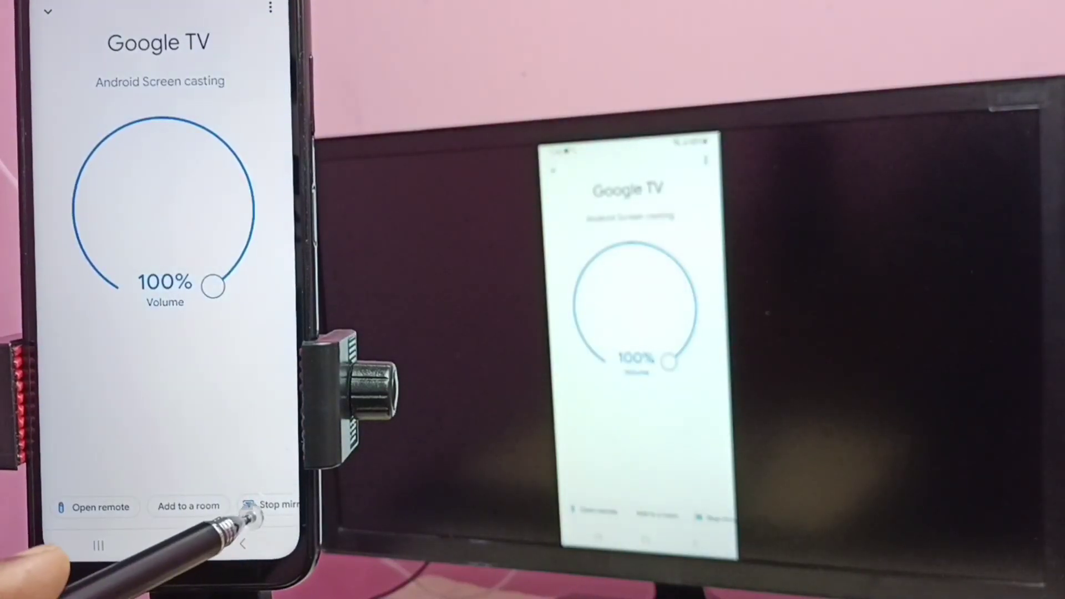
left_click(265, 505)
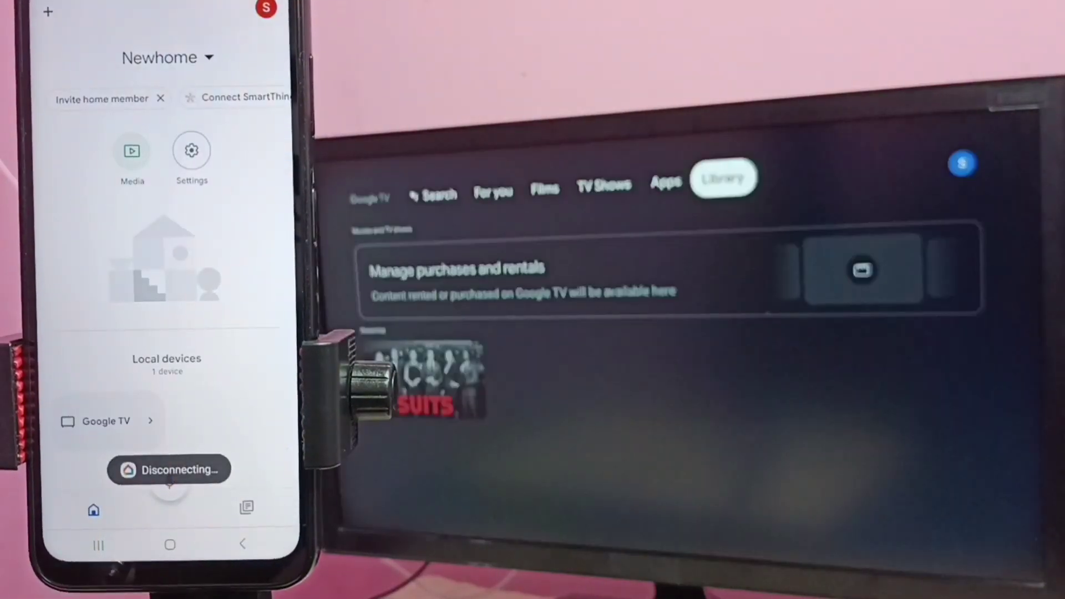
left_click(170, 549)
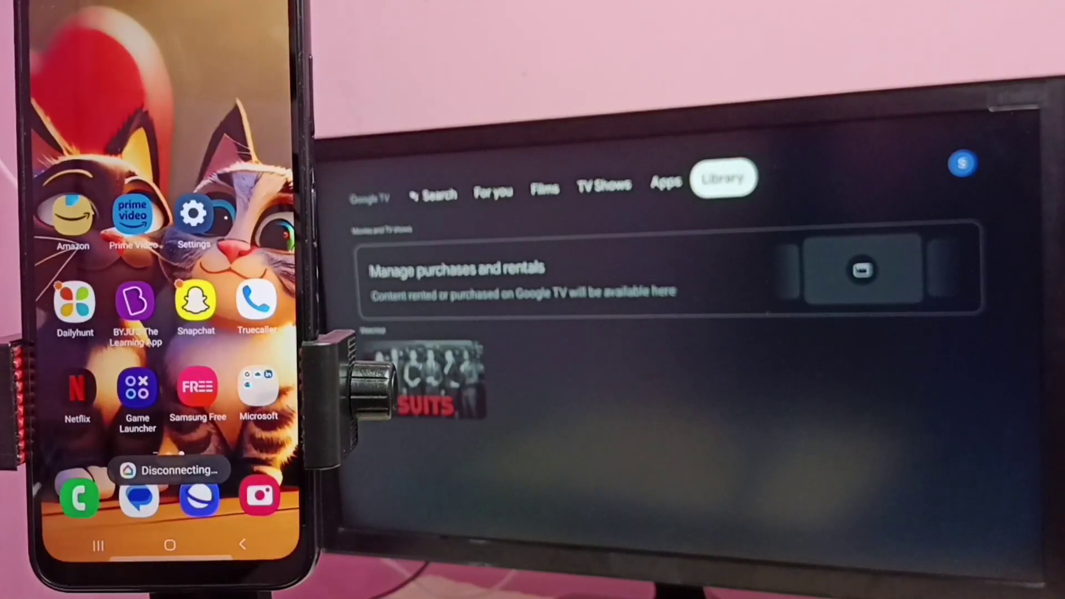